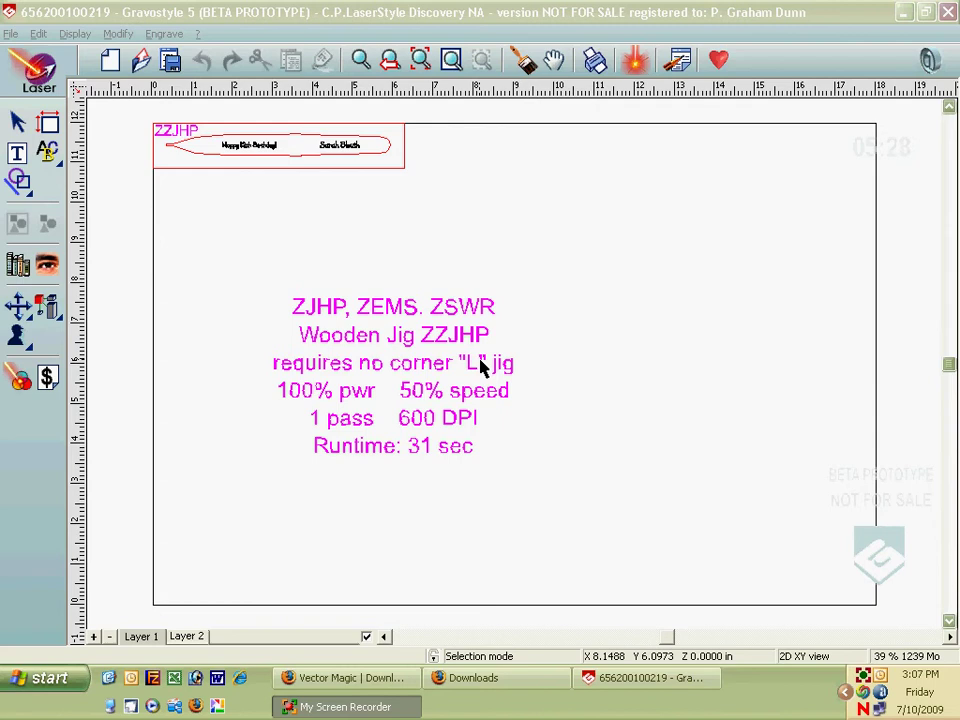
- Draw a rectangle about 0.99 by 0.18 in around the recipient's name on the pen outline
click(362, 61)
drag(159, 118, 416, 178)
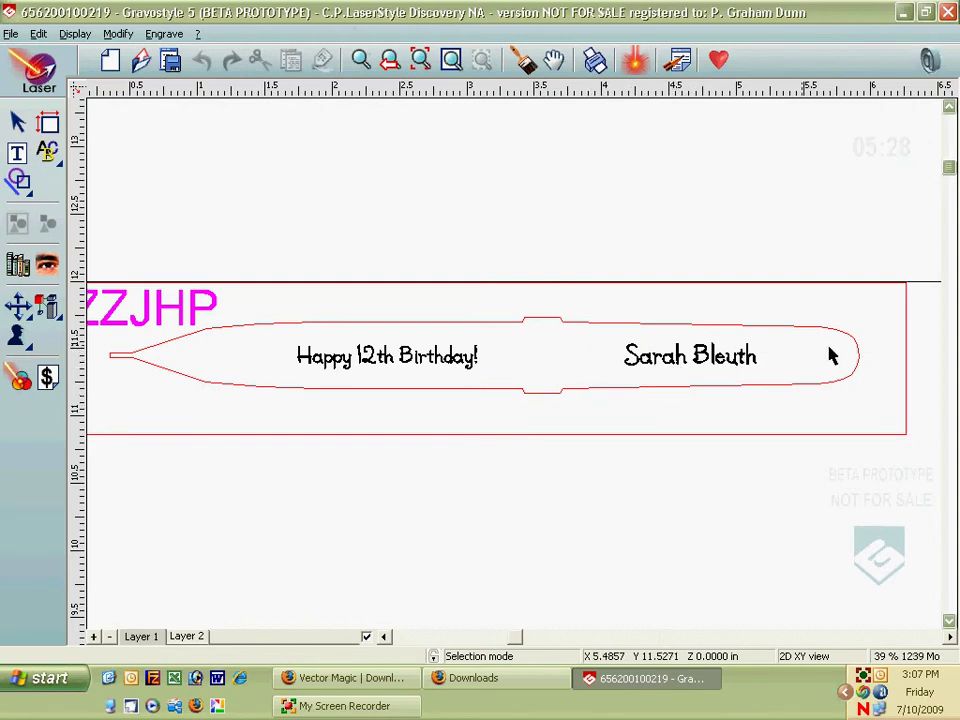
click(668, 365)
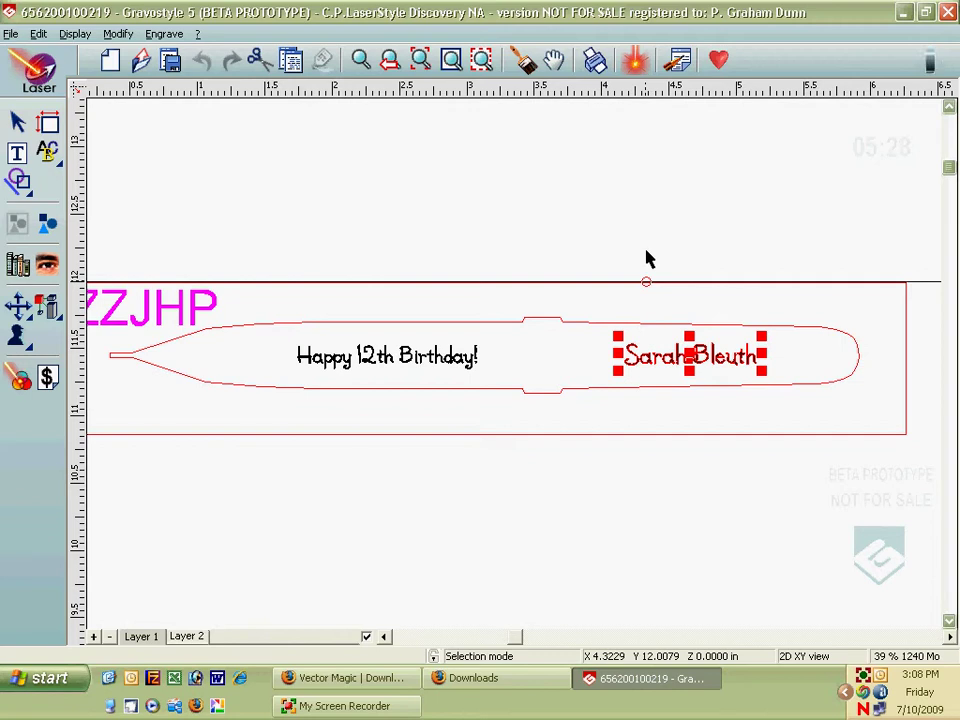
click(621, 307)
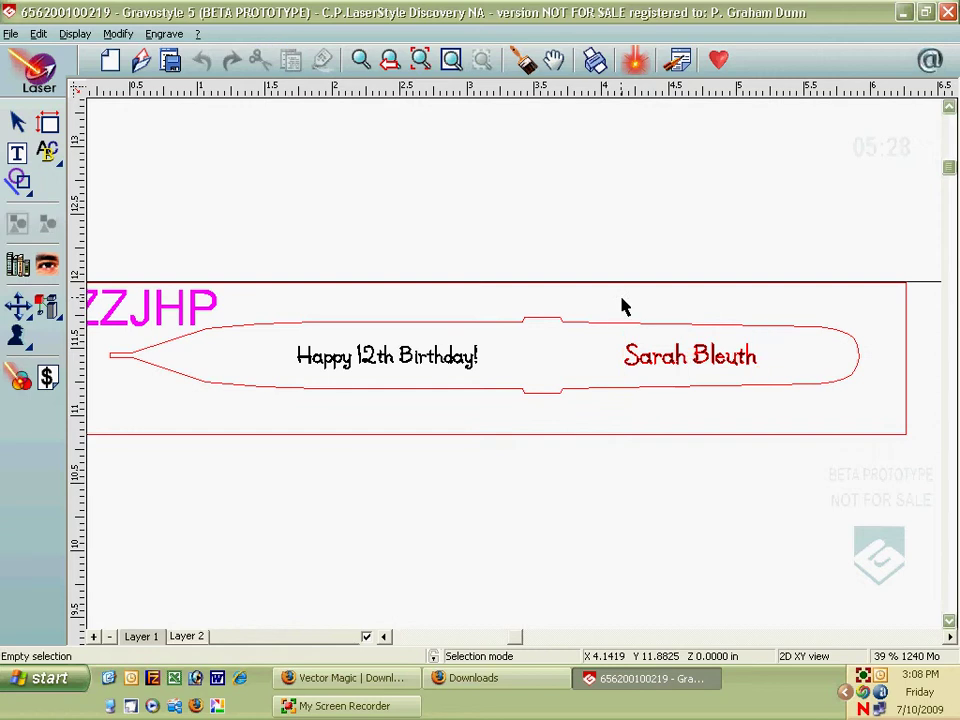
click(22, 183)
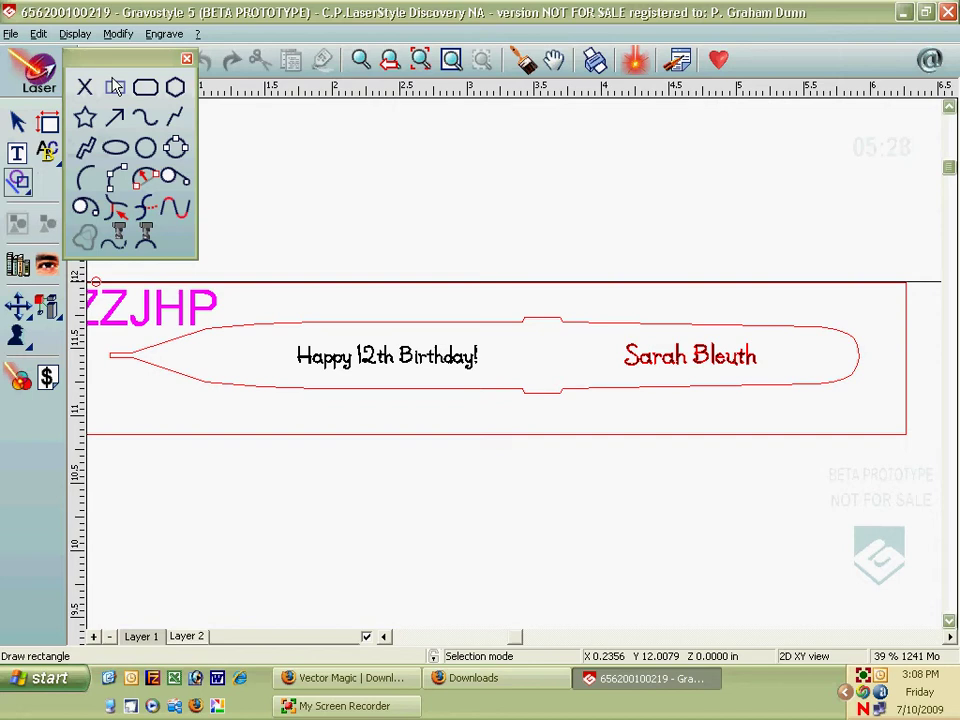
click(116, 89)
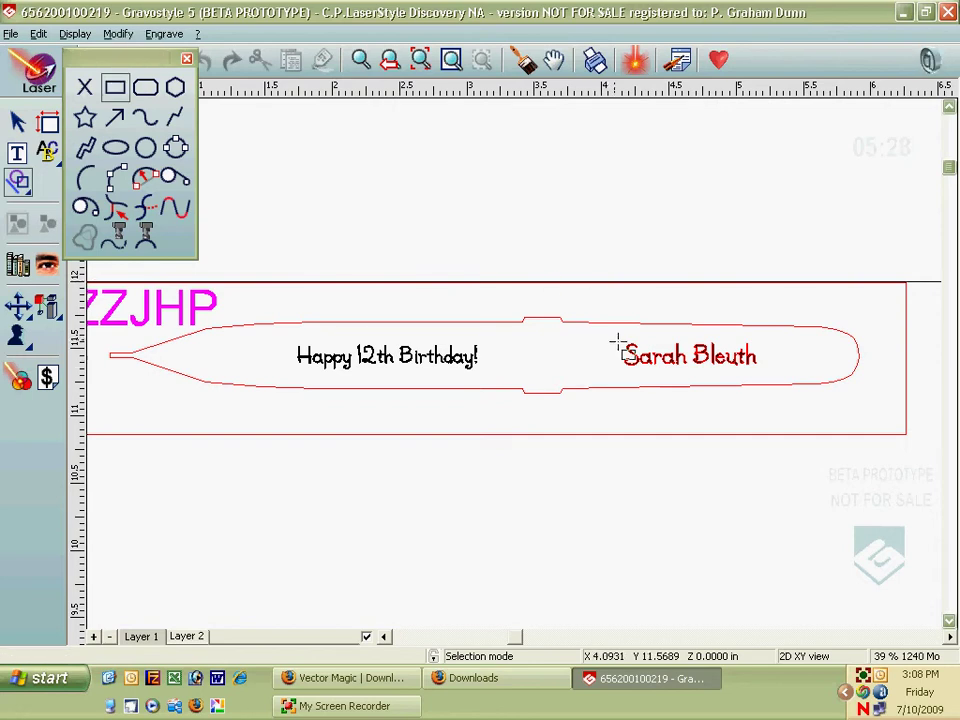
drag(624, 343, 758, 368)
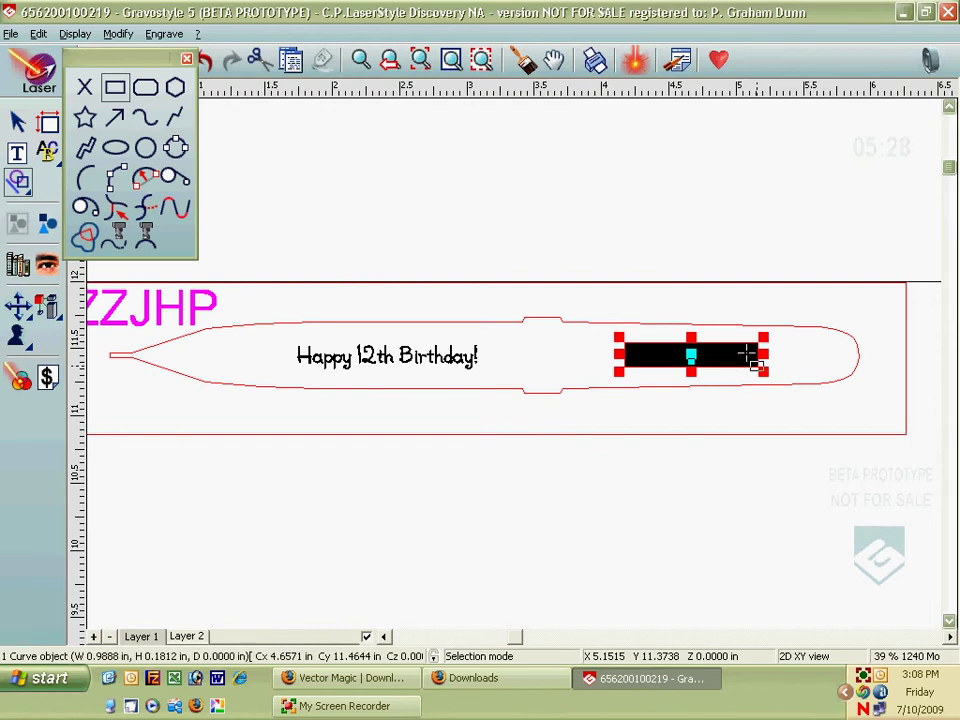
click(361, 59)
drag(594, 321, 812, 407)
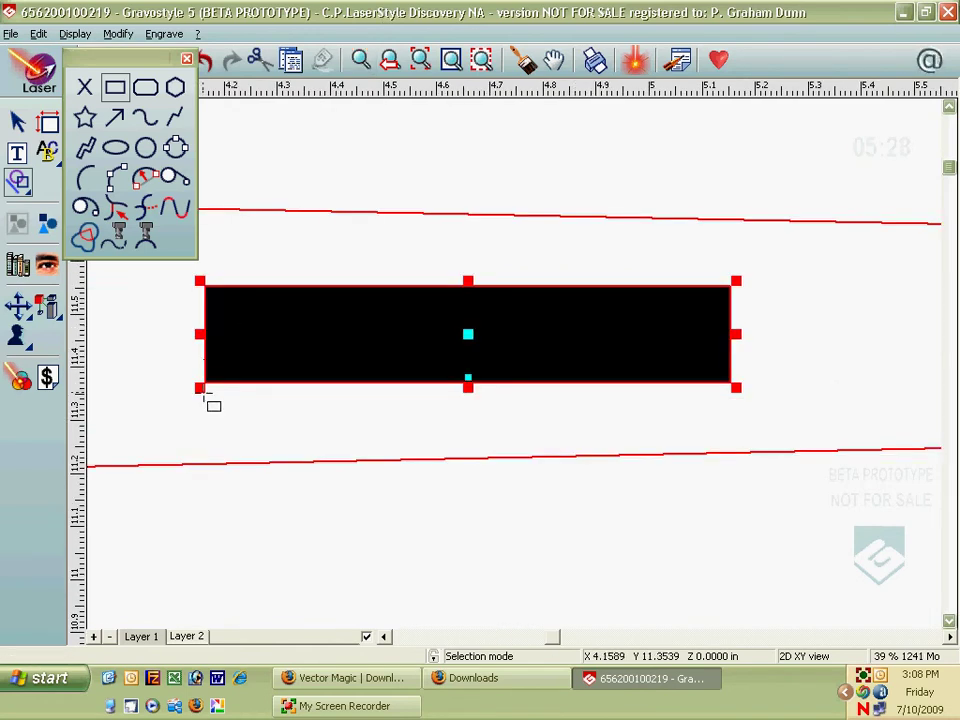
click(187, 59)
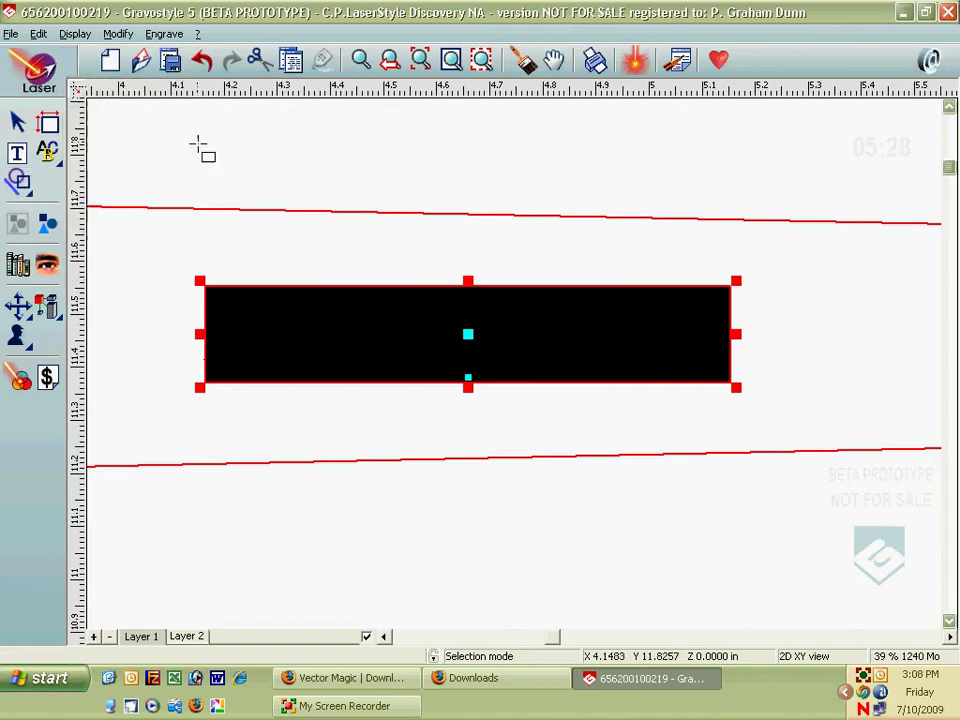
- Assign the red laser colour to the rectangle, disable red's outline engraving and enable its cut-path mode
click(20, 380)
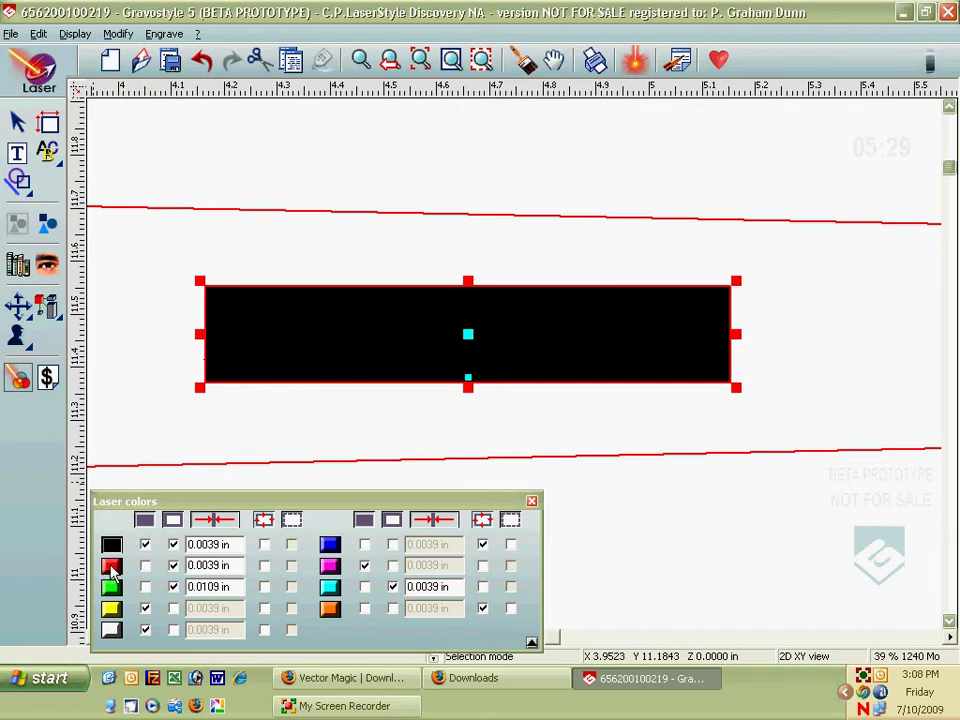
click(112, 569)
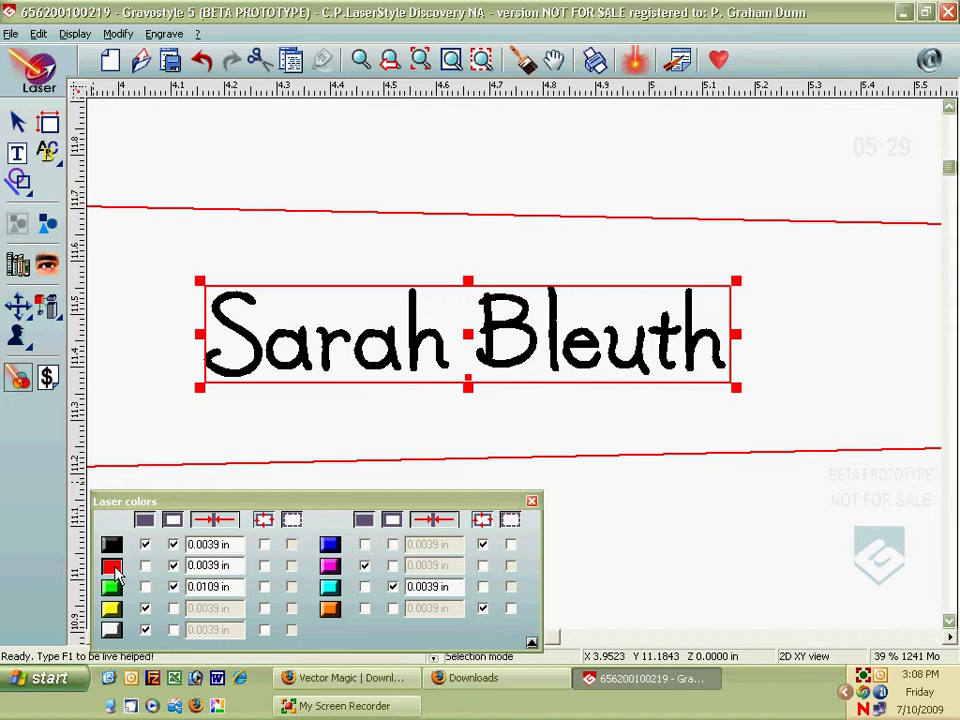
click(174, 567)
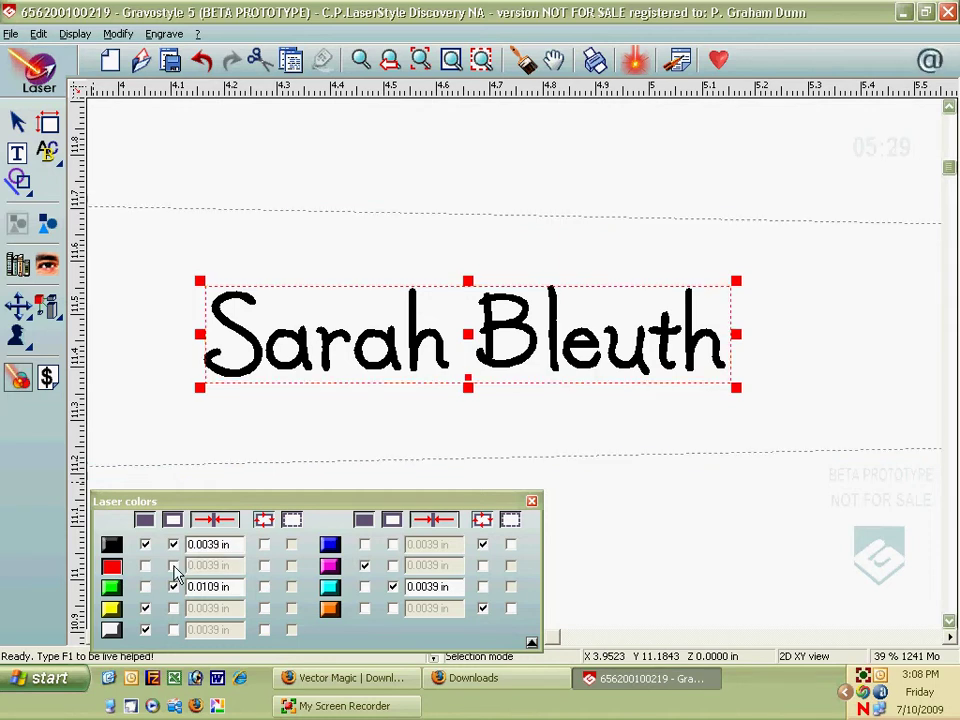
click(265, 567)
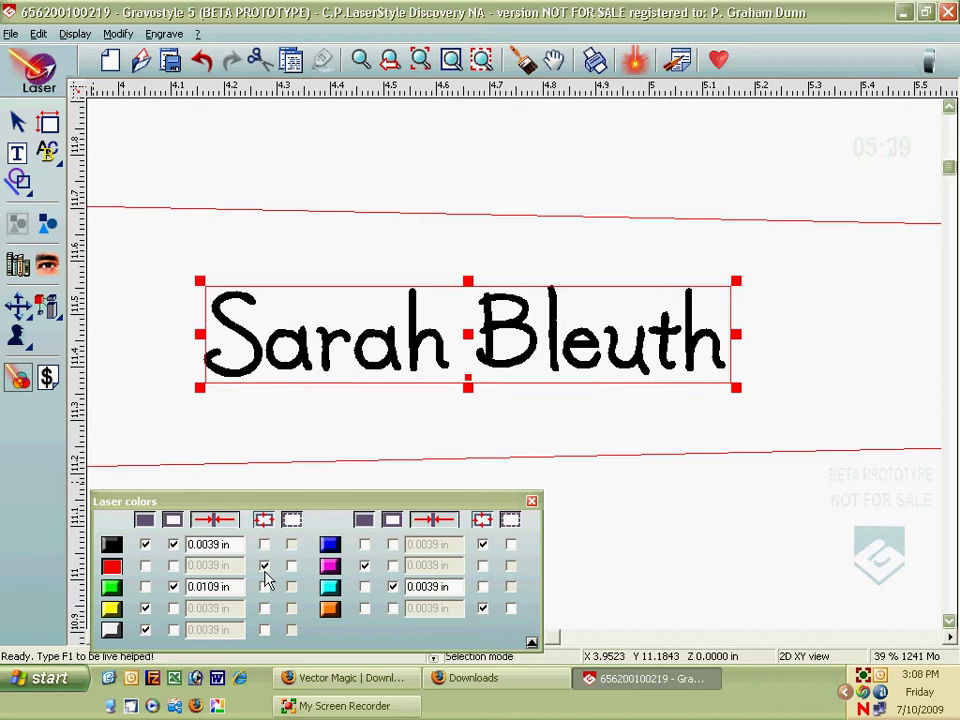
- Resize the rectangle around the name to about 0.98 by 0.17 in so it fits the lettering closely
click(17, 122)
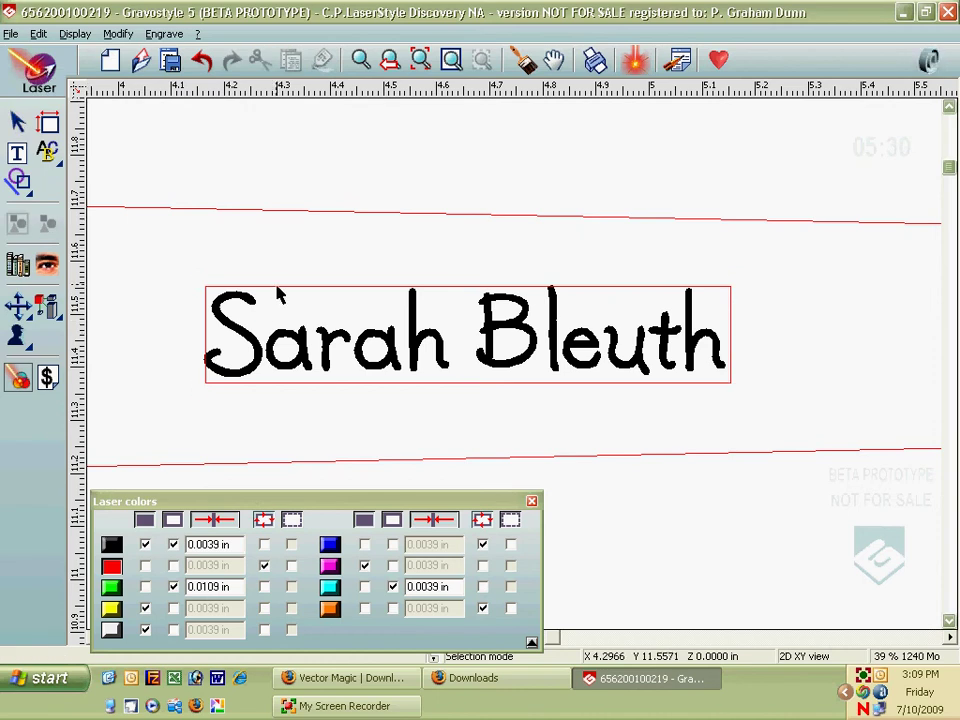
click(250, 320)
mouse_move(468, 288)
mouse_down()
mouse_move(469, 273)
mouse_move(469, 281)
mouse_up()
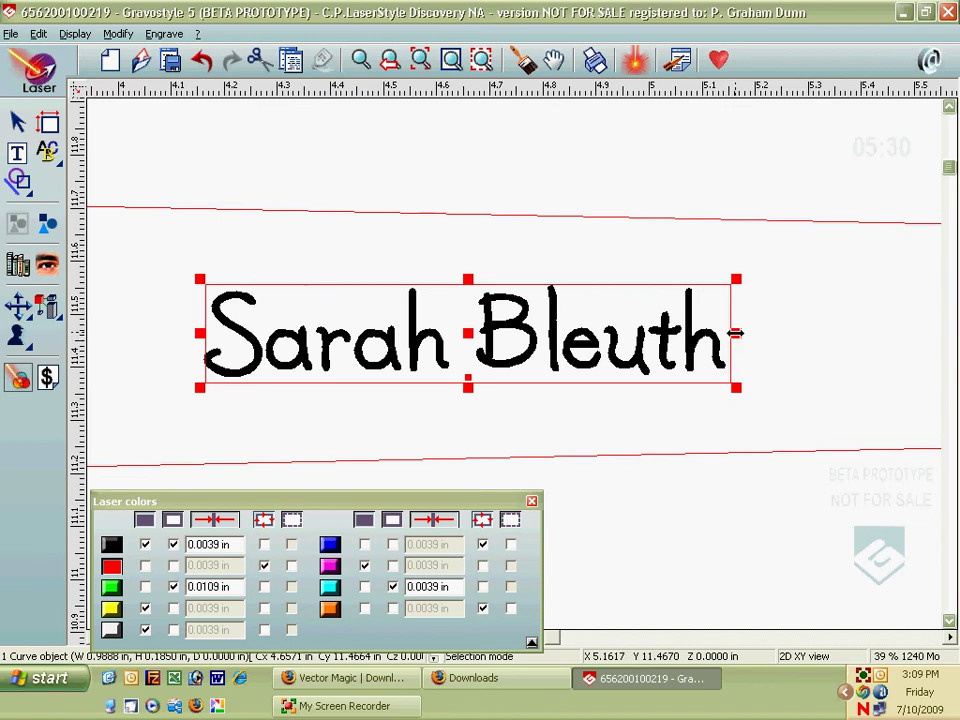
drag(731, 332, 727, 332)
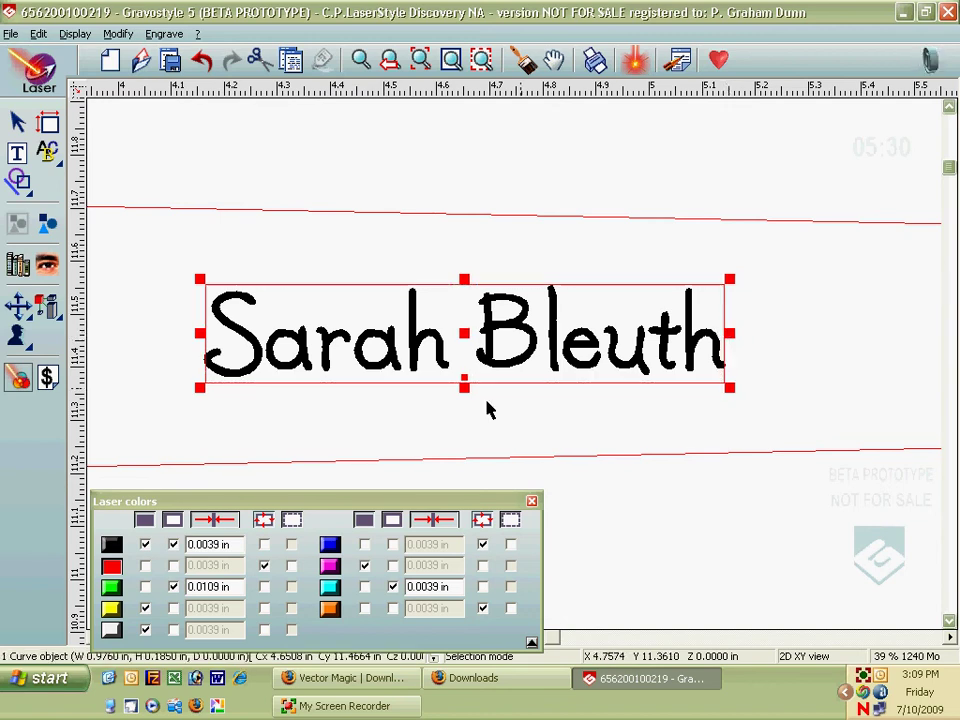
mouse_move(464, 388)
mouse_down()
mouse_move(467, 431)
mouse_move(476, 380)
mouse_up()
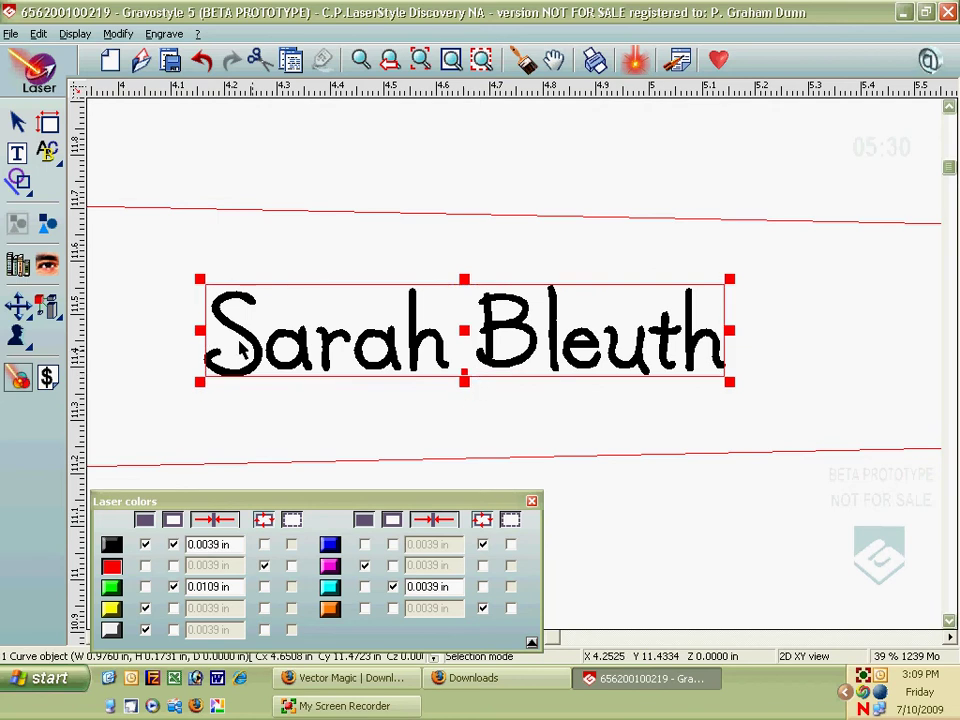
mouse_move(200, 330)
mouse_down()
mouse_move(192, 330)
mouse_move(201, 331)
mouse_up()
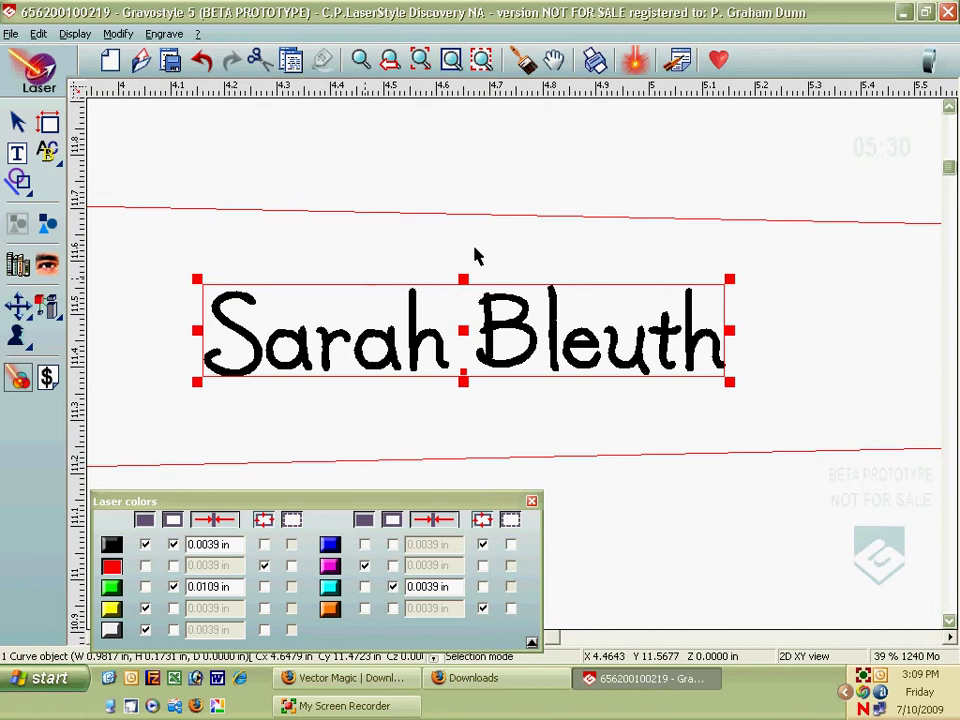
- Review the laser output settings for the red vector colour, including its passes, and leave without running the job
click(633, 66)
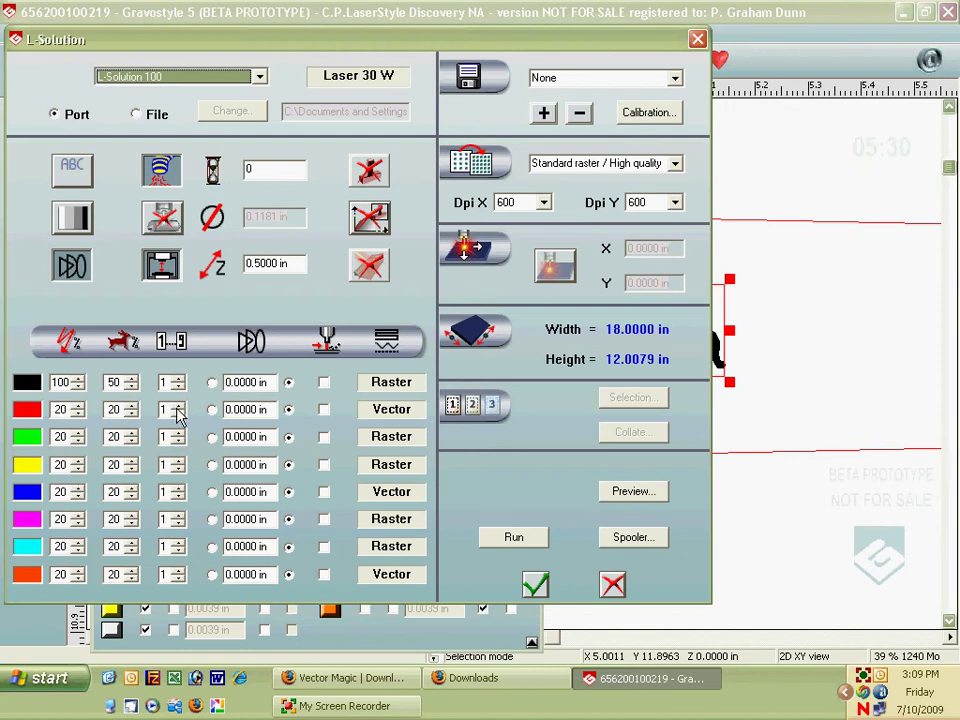
click(177, 414)
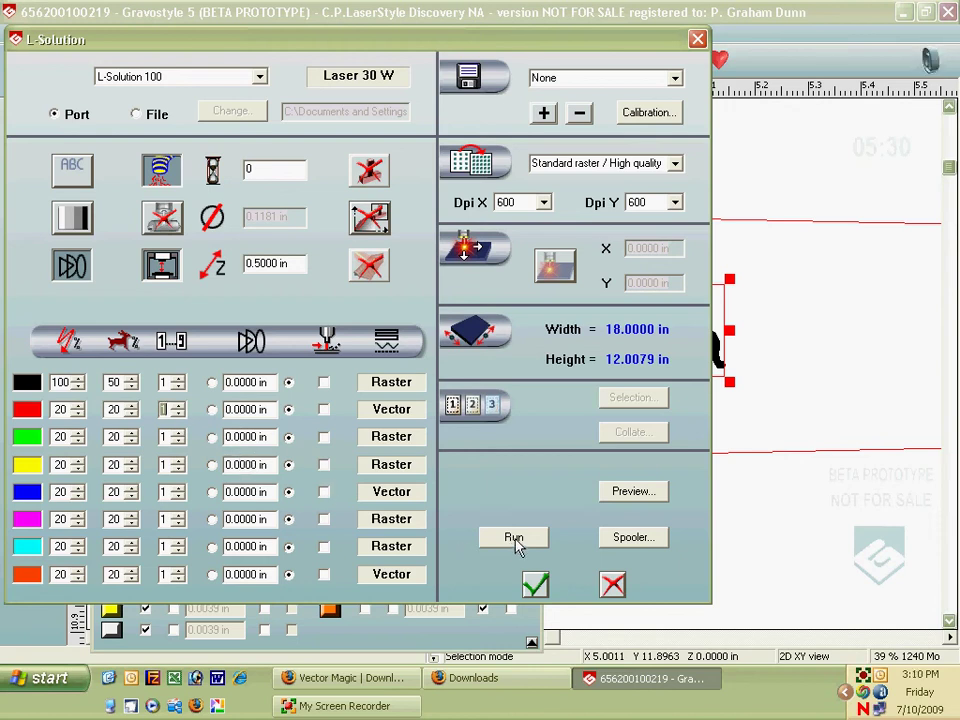
click(614, 586)
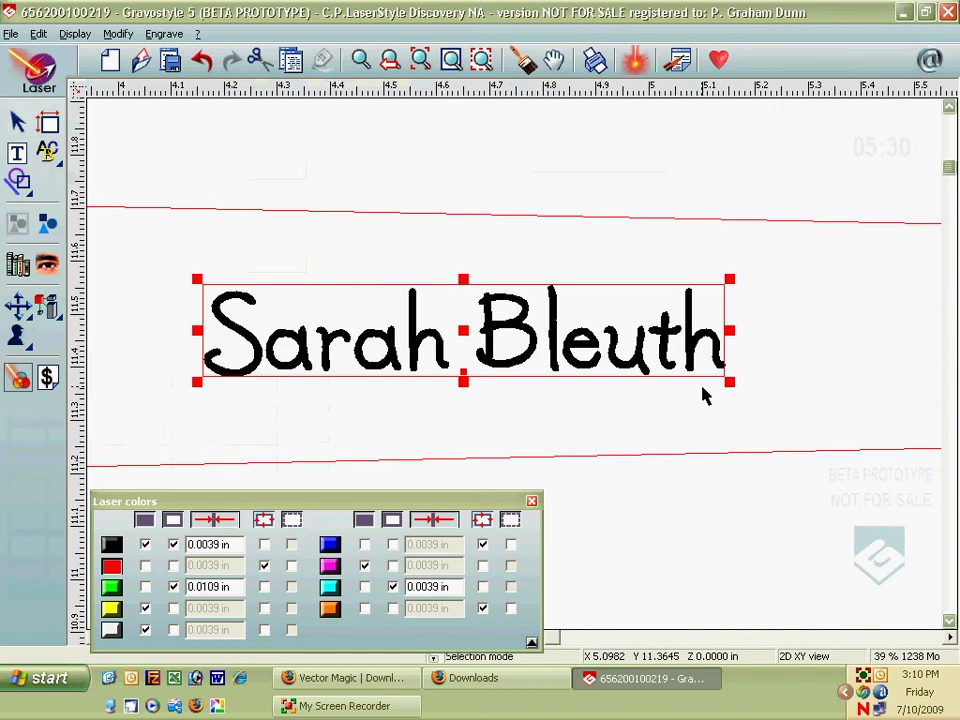
- Delete the rectangle around the name, and try the red cut colour on the name text before restoring black
click(491, 445)
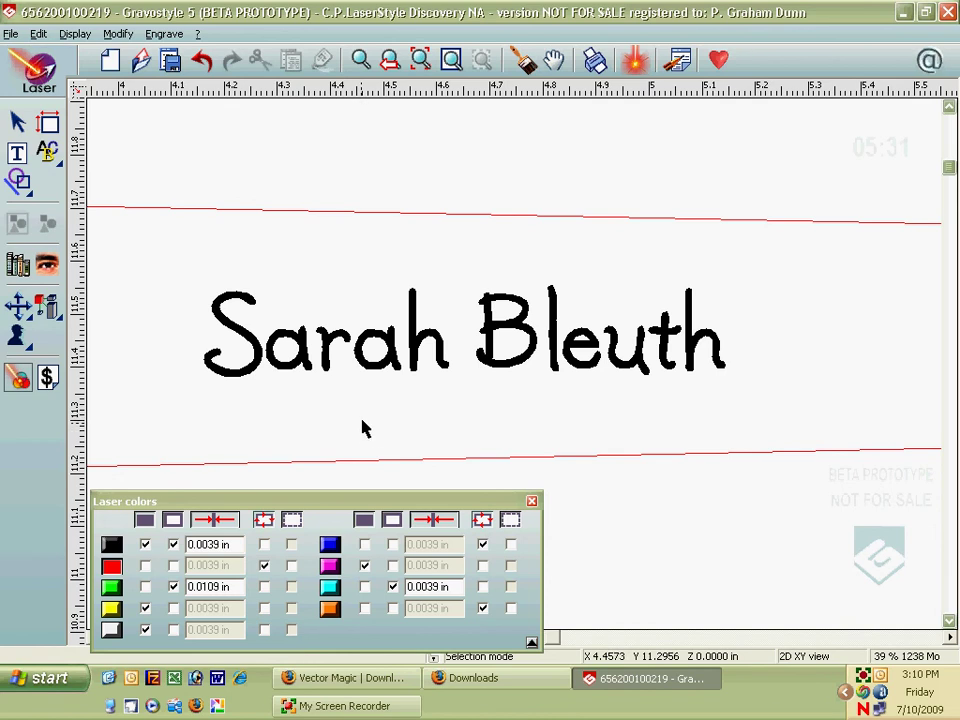
click(304, 338)
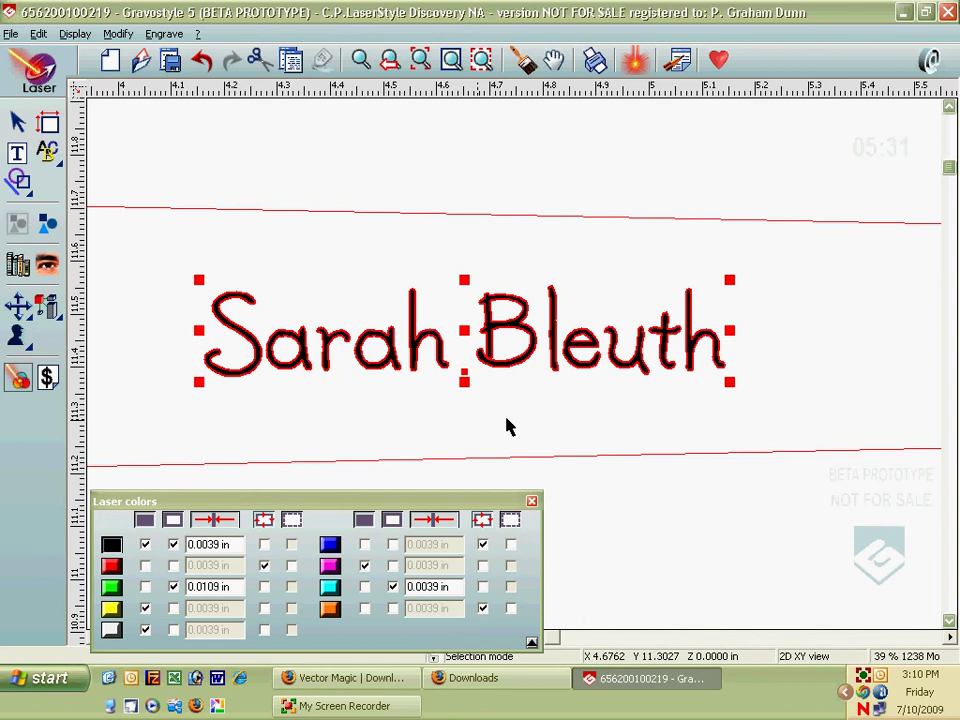
click(111, 568)
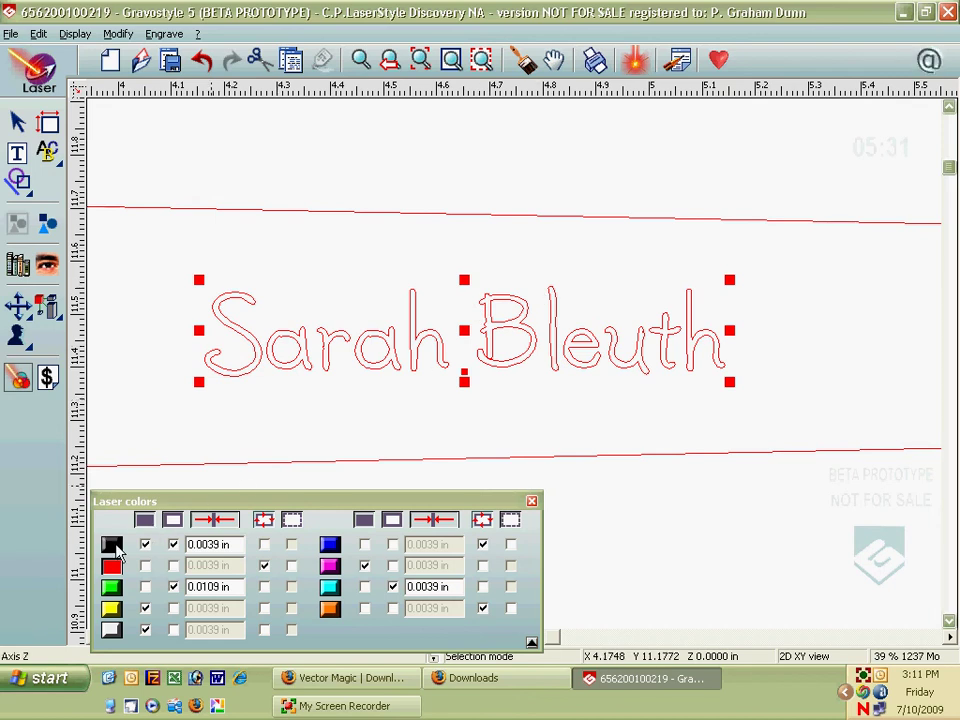
click(112, 547)
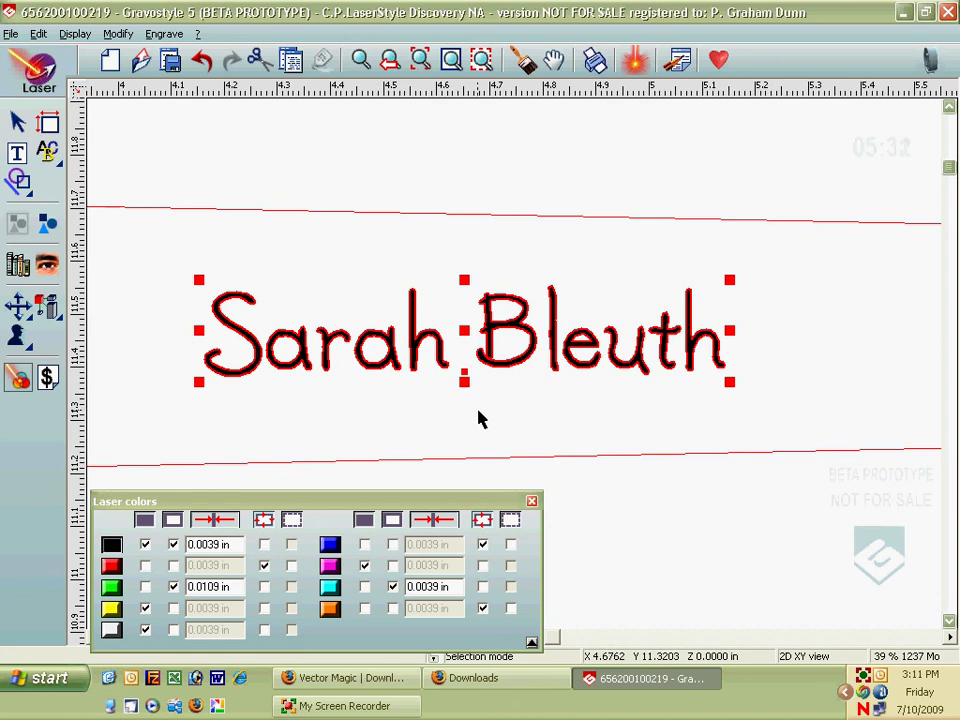
click(462, 418)
- Close the laser colour settings and show only Layer 2, hiding the jig outline and notes
click(20, 180)
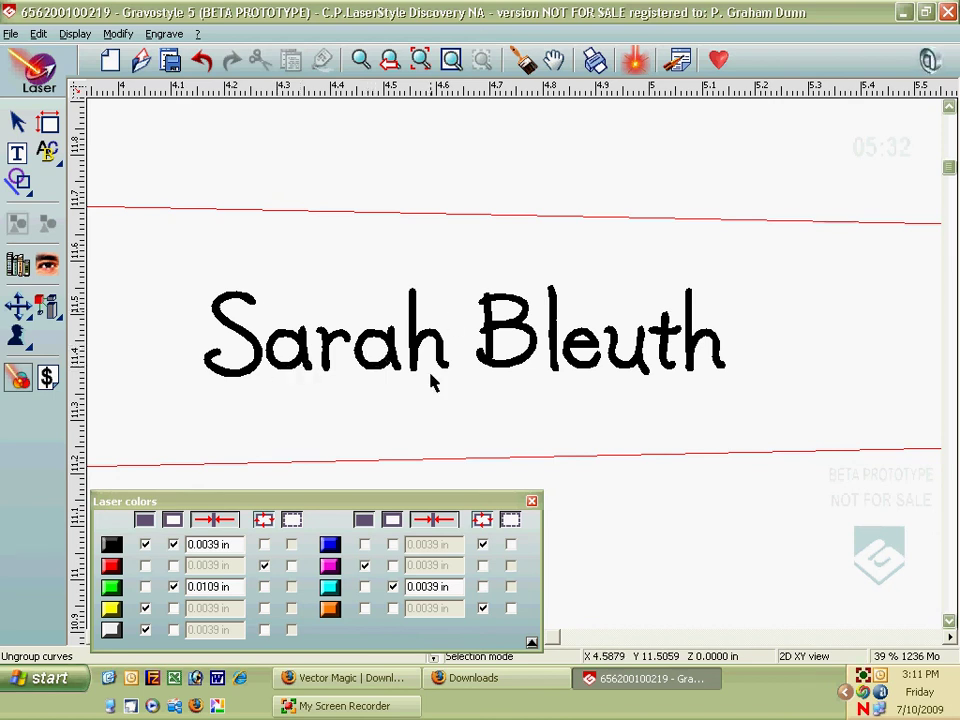
click(532, 501)
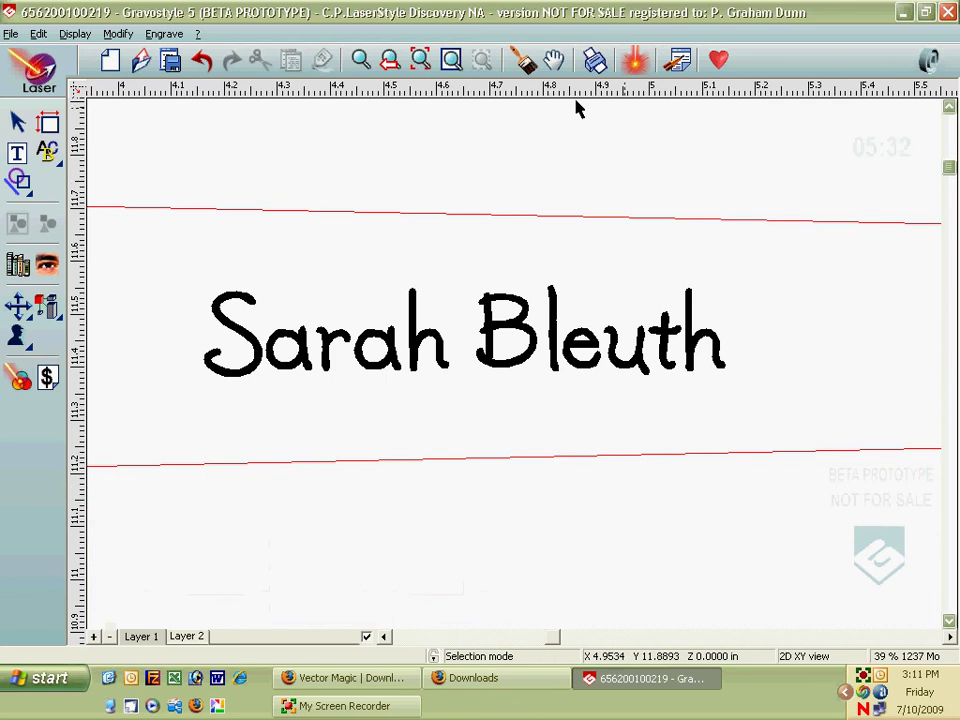
click(423, 60)
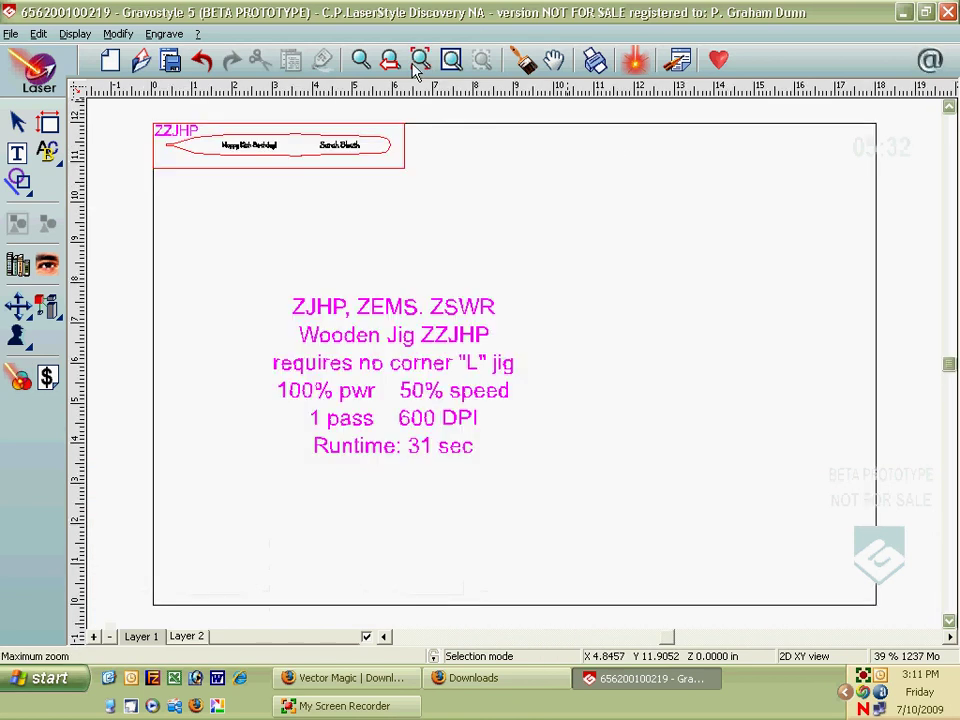
click(366, 637)
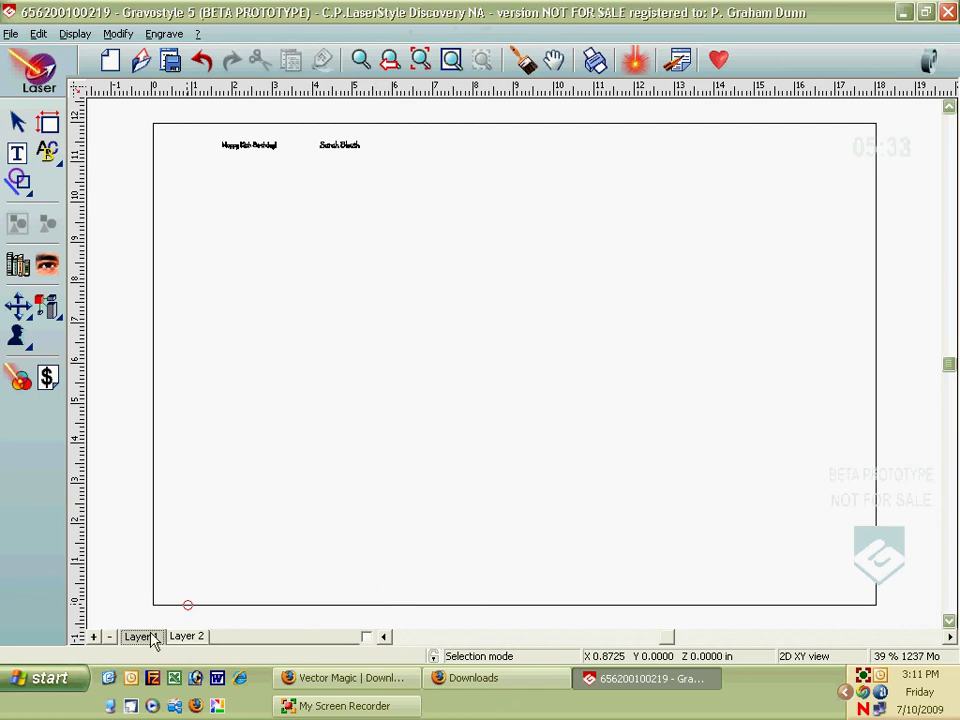